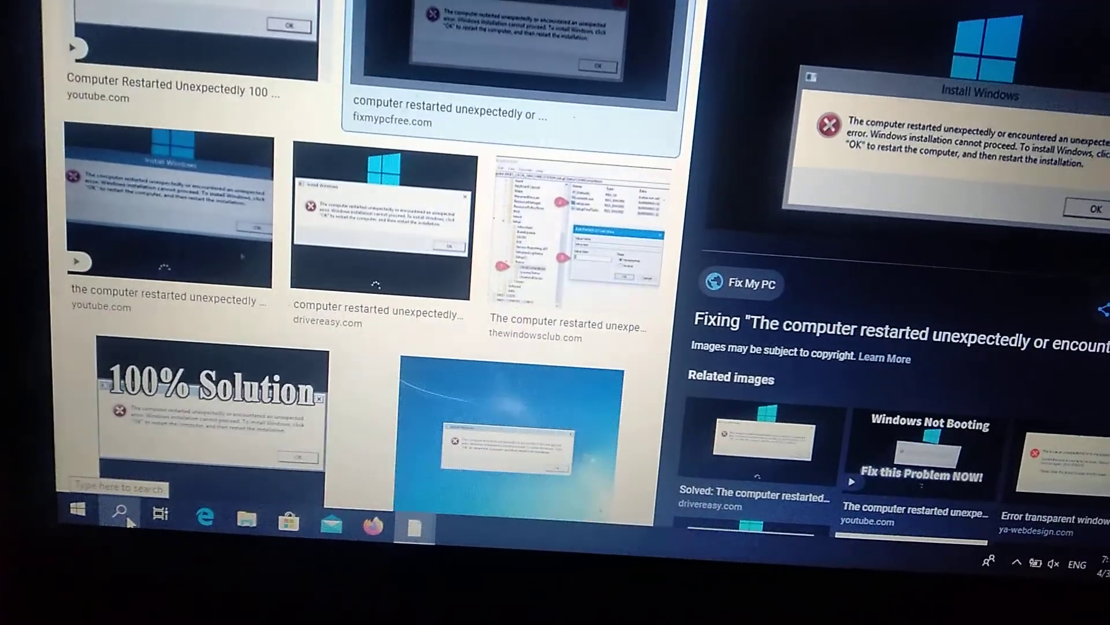
- Run Command Prompt as administrator from search, approve the prompt, and start regedit from it
left_click(118, 511)
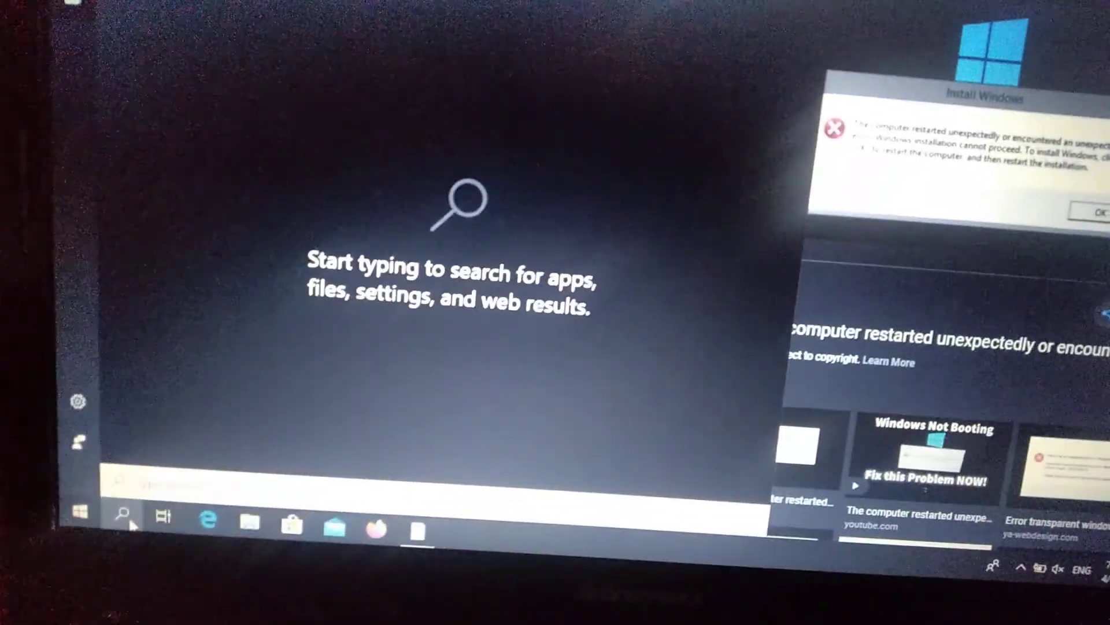
type("cmd")
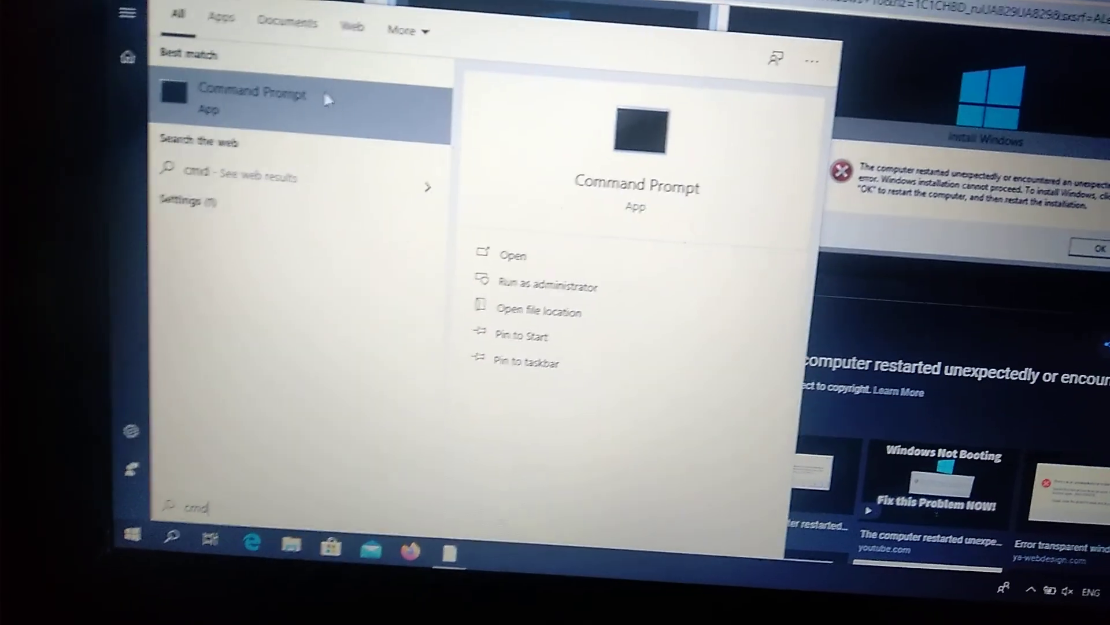
right_click(320, 94)
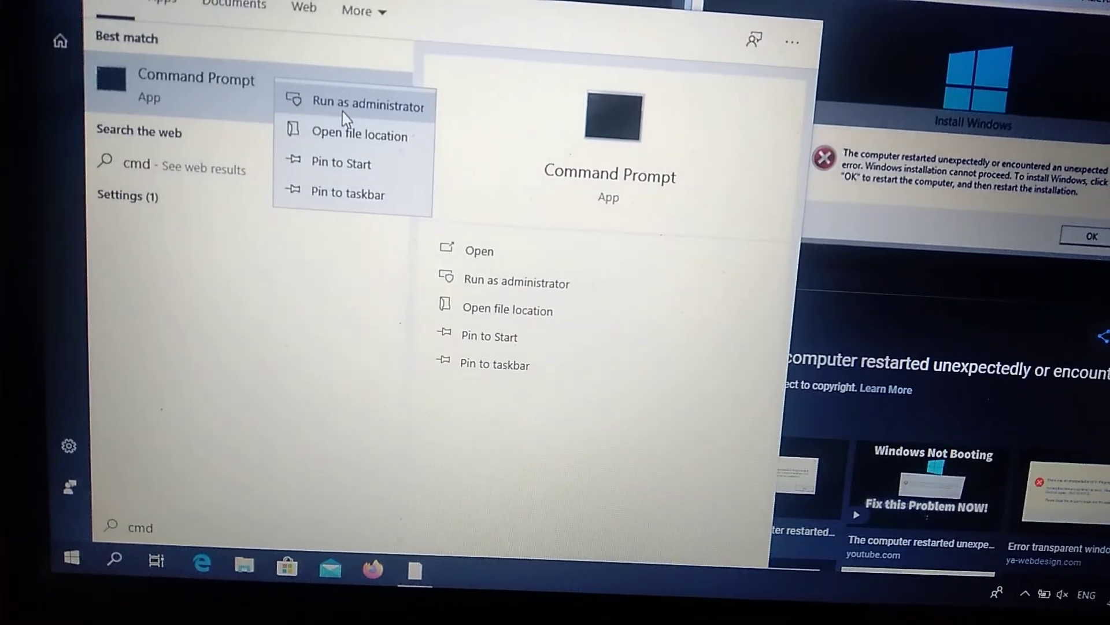
left_click(345, 111)
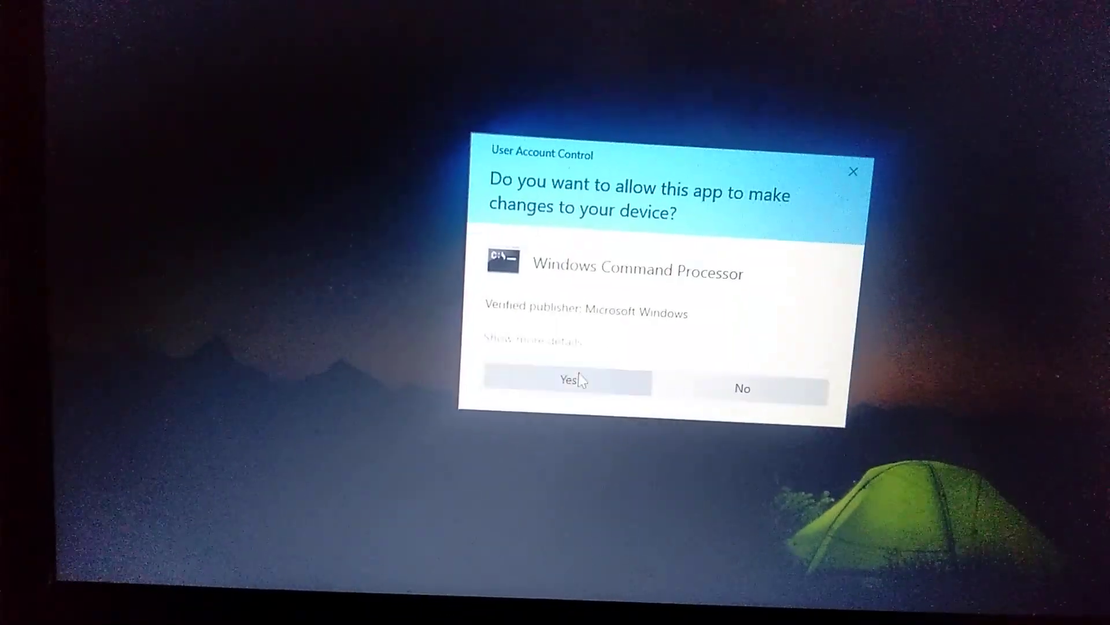
left_click(580, 379)
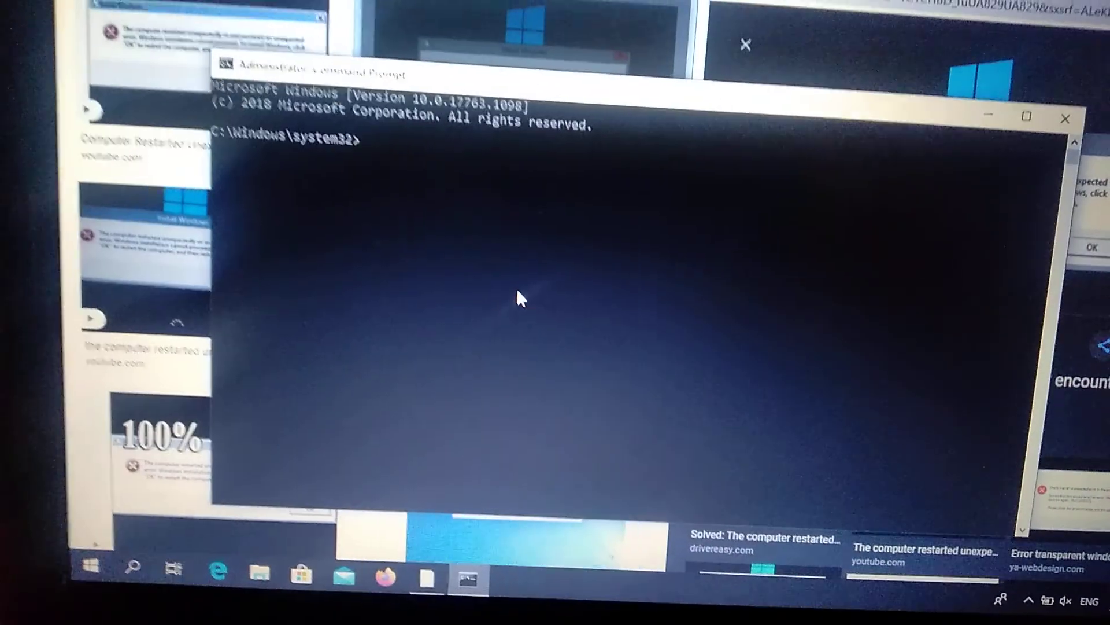
type("reged")
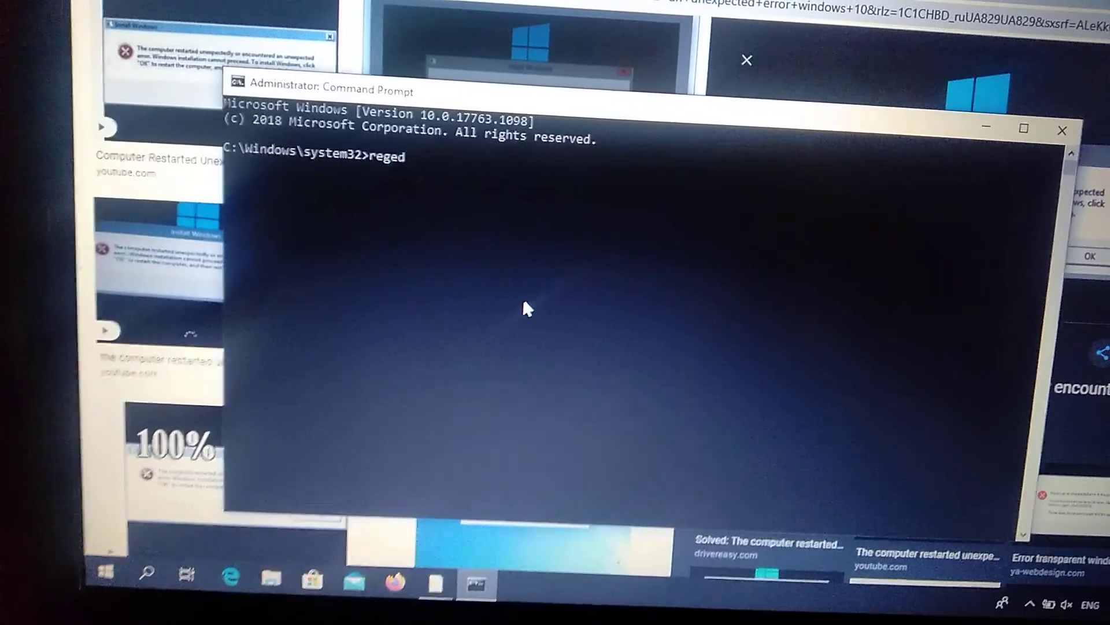
type("it")
key("Return")
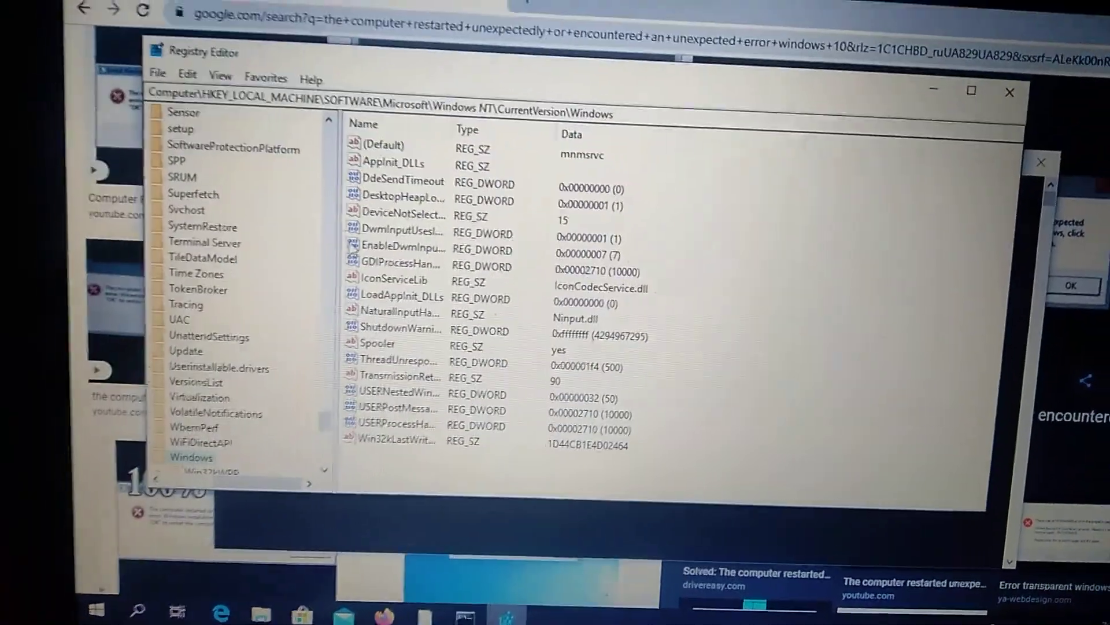
scroll(252, 202, "up", 5)
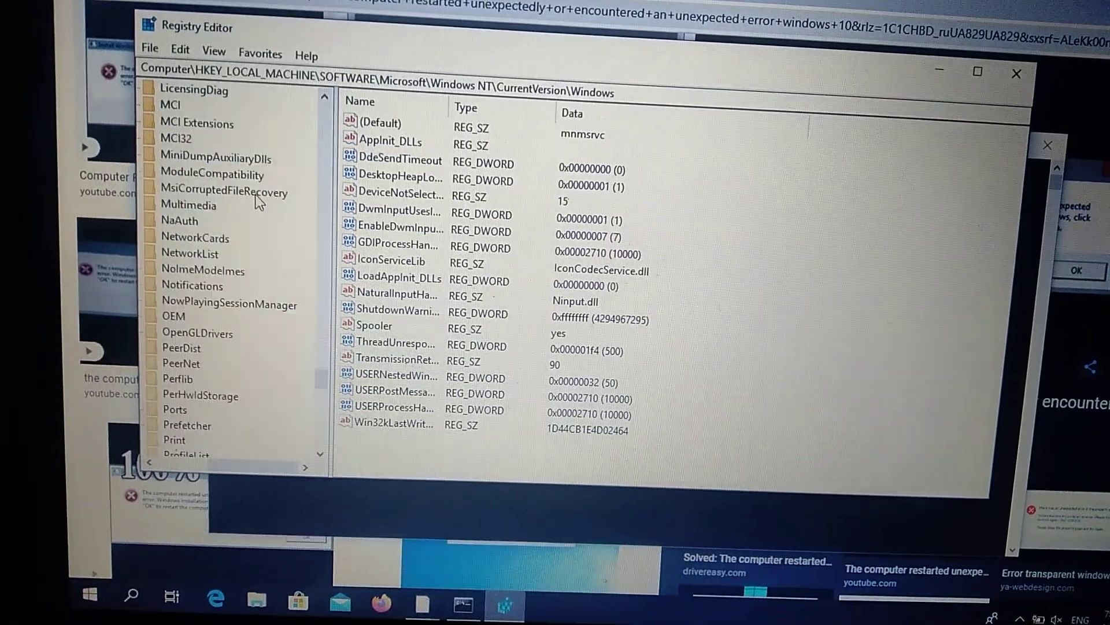
scroll(253, 254, "up", 10)
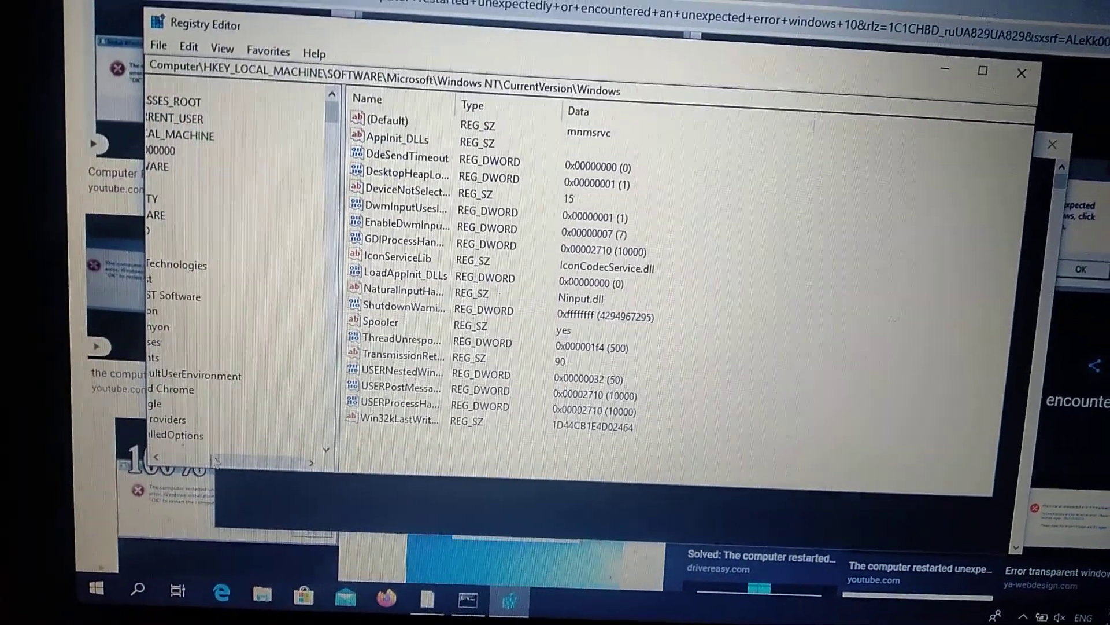
- Collapse SOFTWARE and expand SYSTEM toward Setup\Status to reveal ChildCompletion
left_click_drag(226, 459, 169, 460)
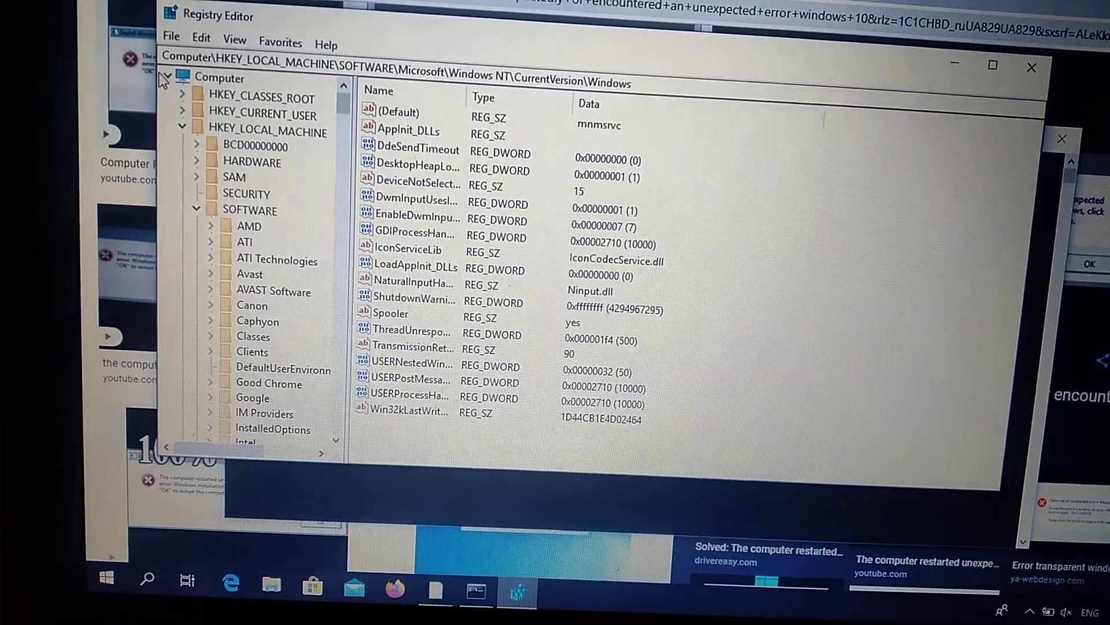
left_click(192, 217)
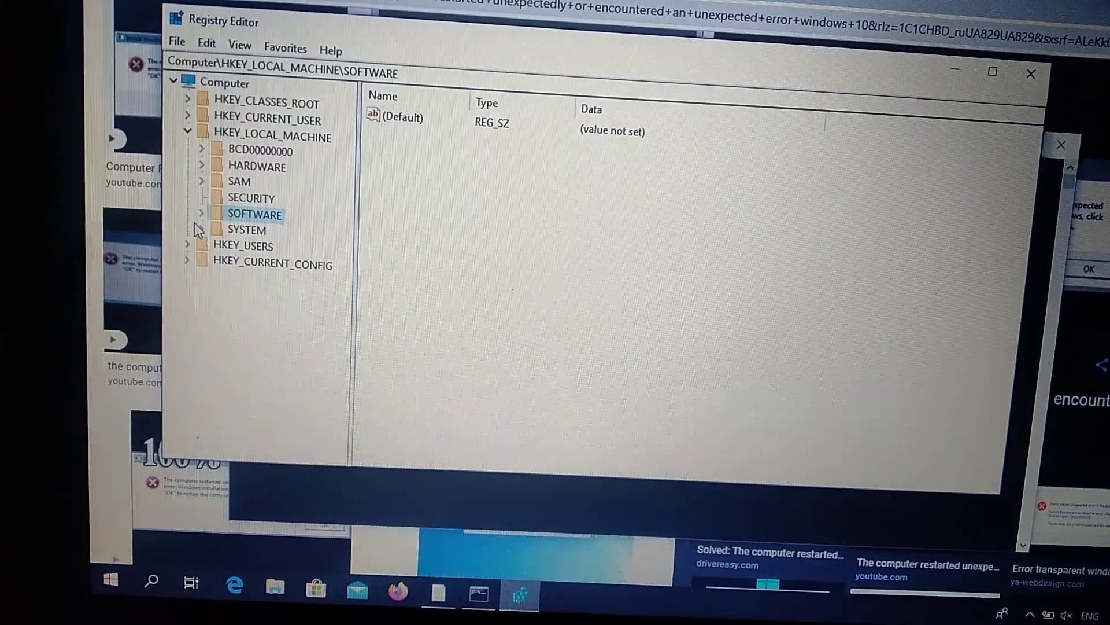
left_click(200, 229)
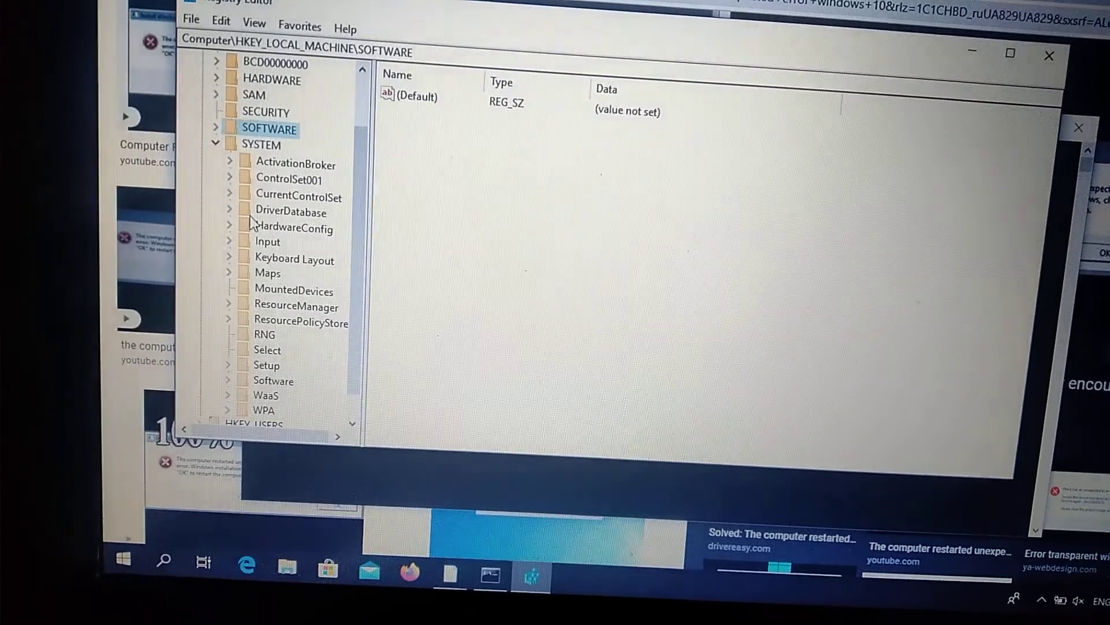
scroll(251, 216, "down", 1)
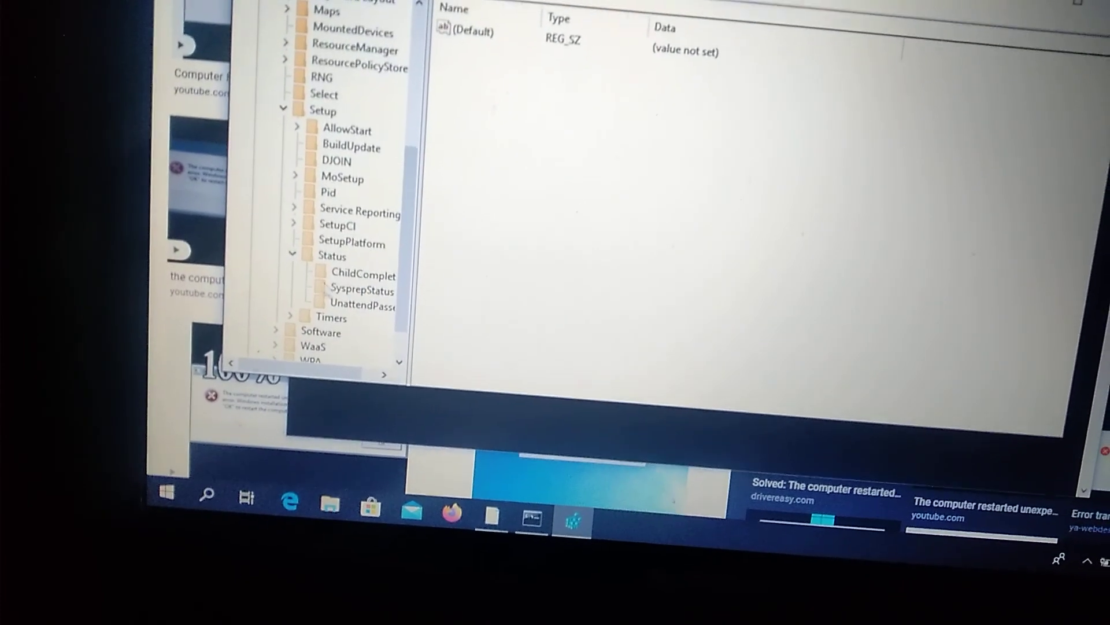
- Select ChildCompletion and edit the setup.exe DWORD value data to 3
left_click(364, 277)
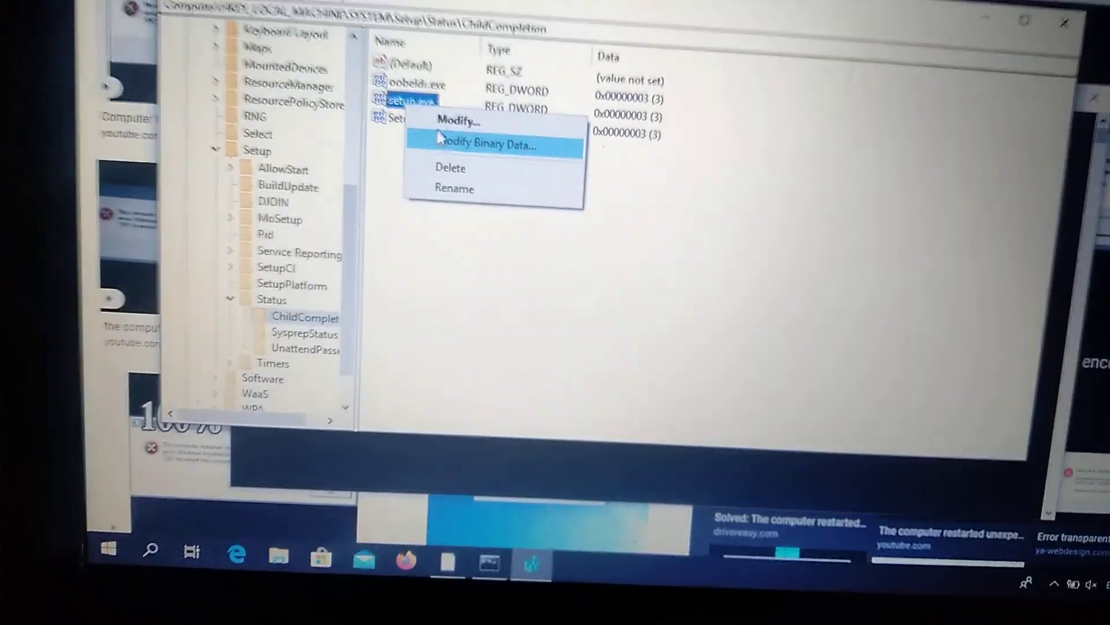
left_click(447, 139)
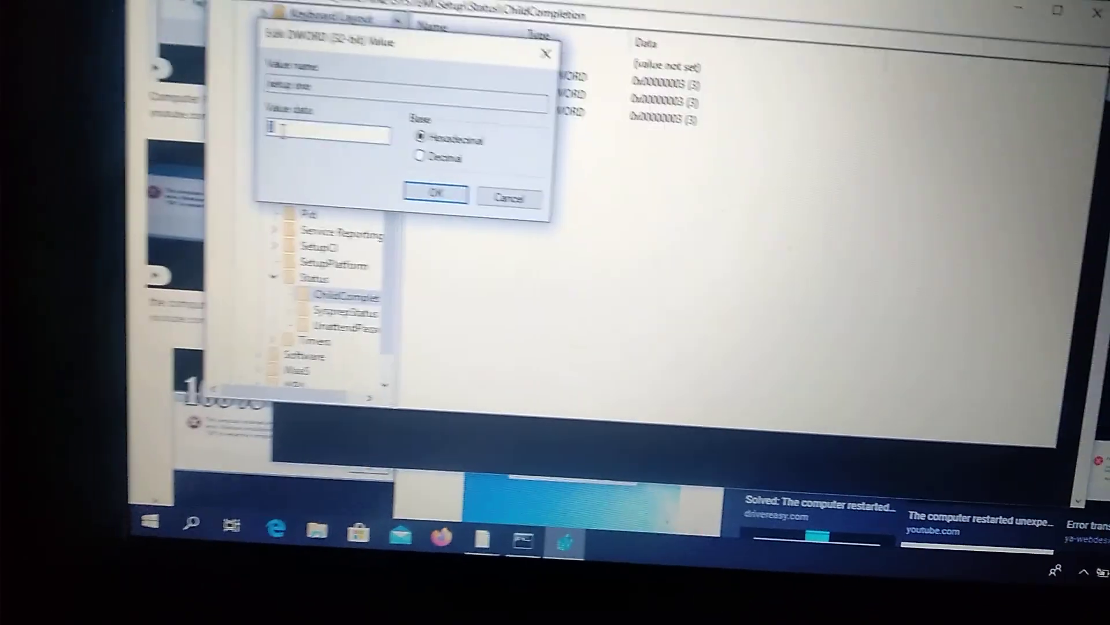
left_click(442, 183)
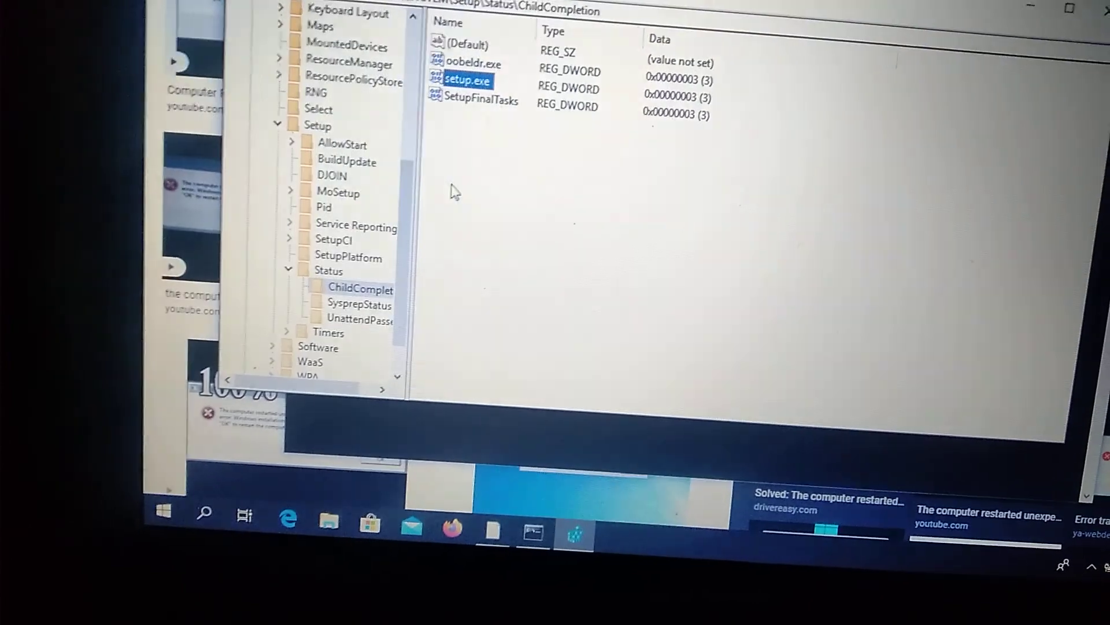